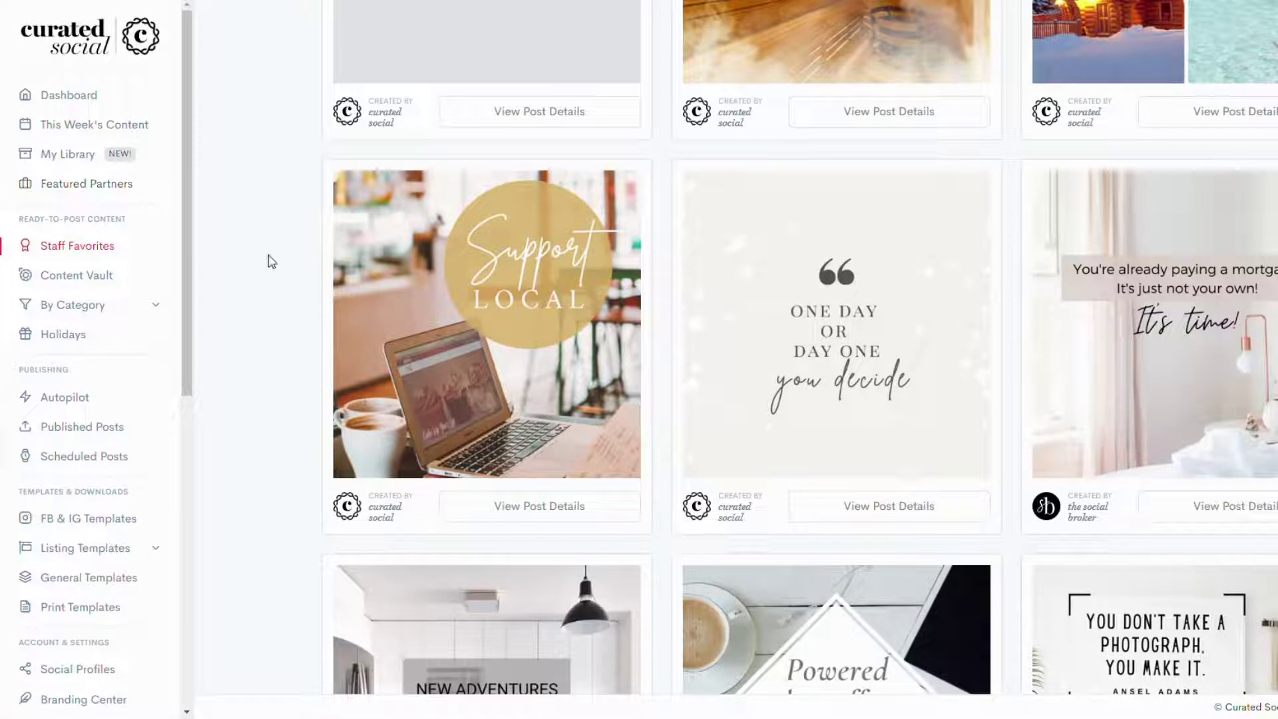
# - Open the details of the One Day Or Day One staff-favorite post
pyautogui.click(888, 506)
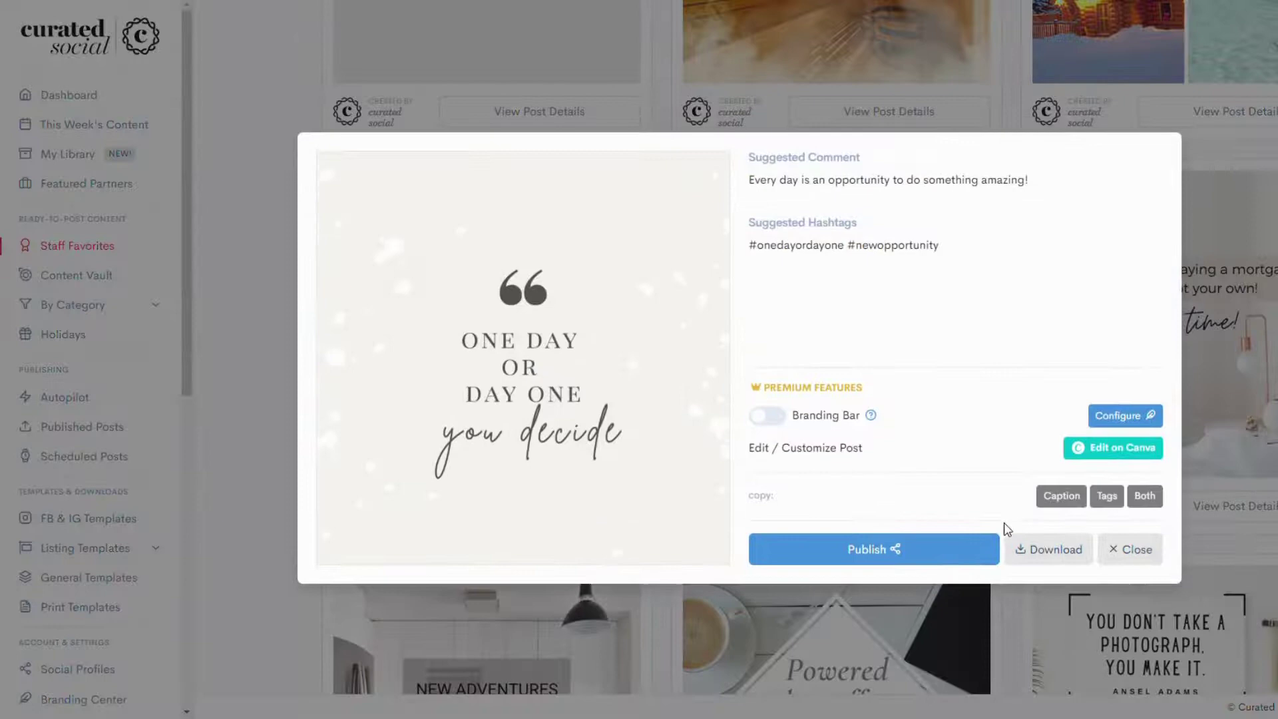
# - Copy the quote template in Canva and give it the blue-grey Team Clancy background
pyautogui.click(1114, 448)
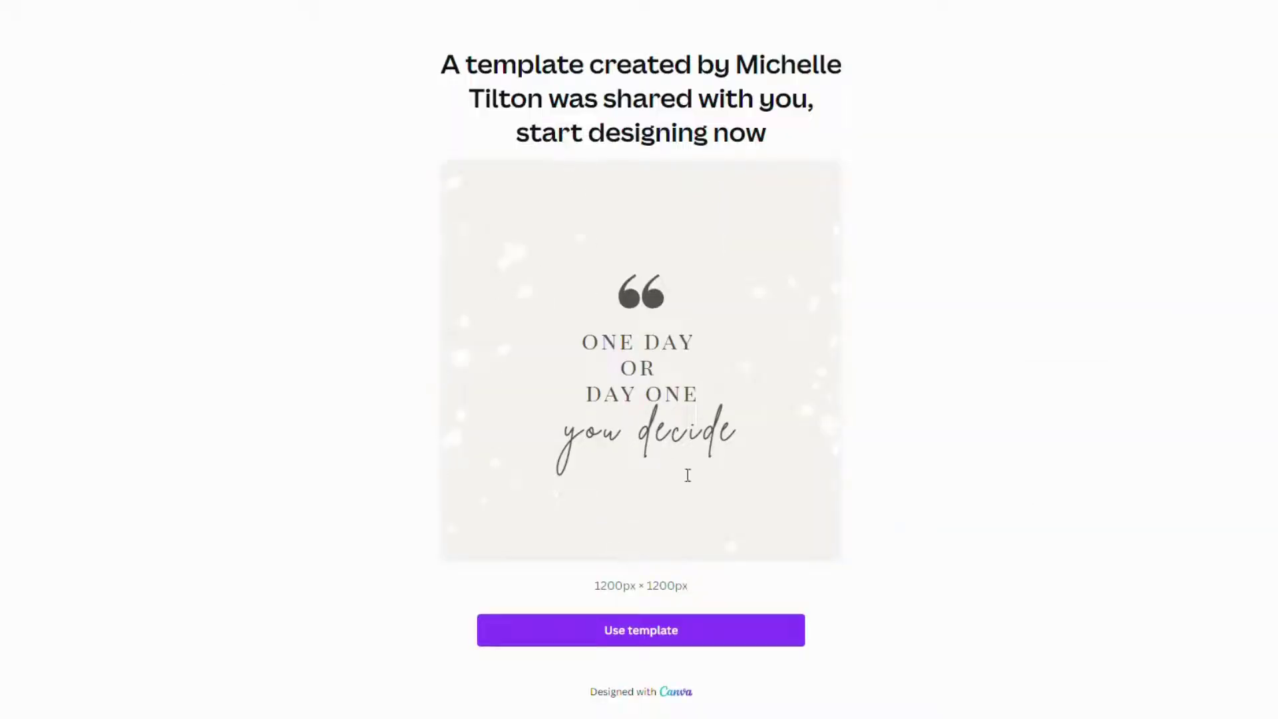
pyautogui.click(661, 635)
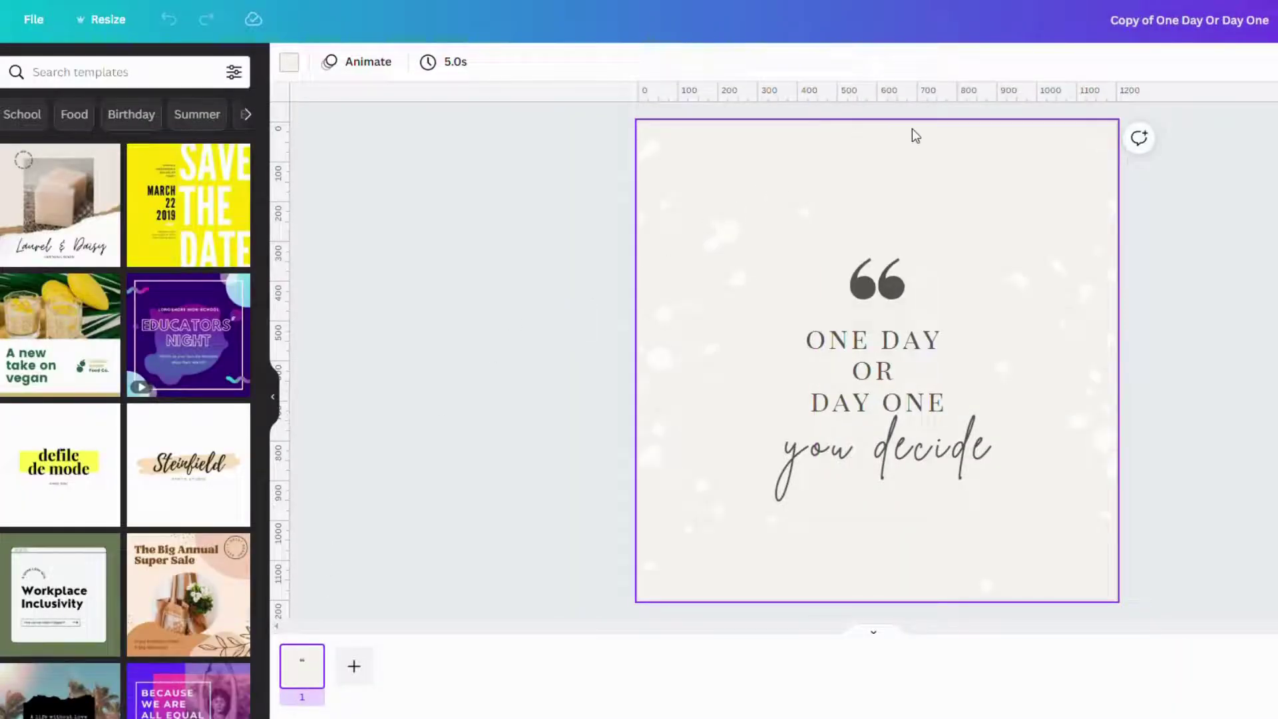
pyautogui.click(291, 62)
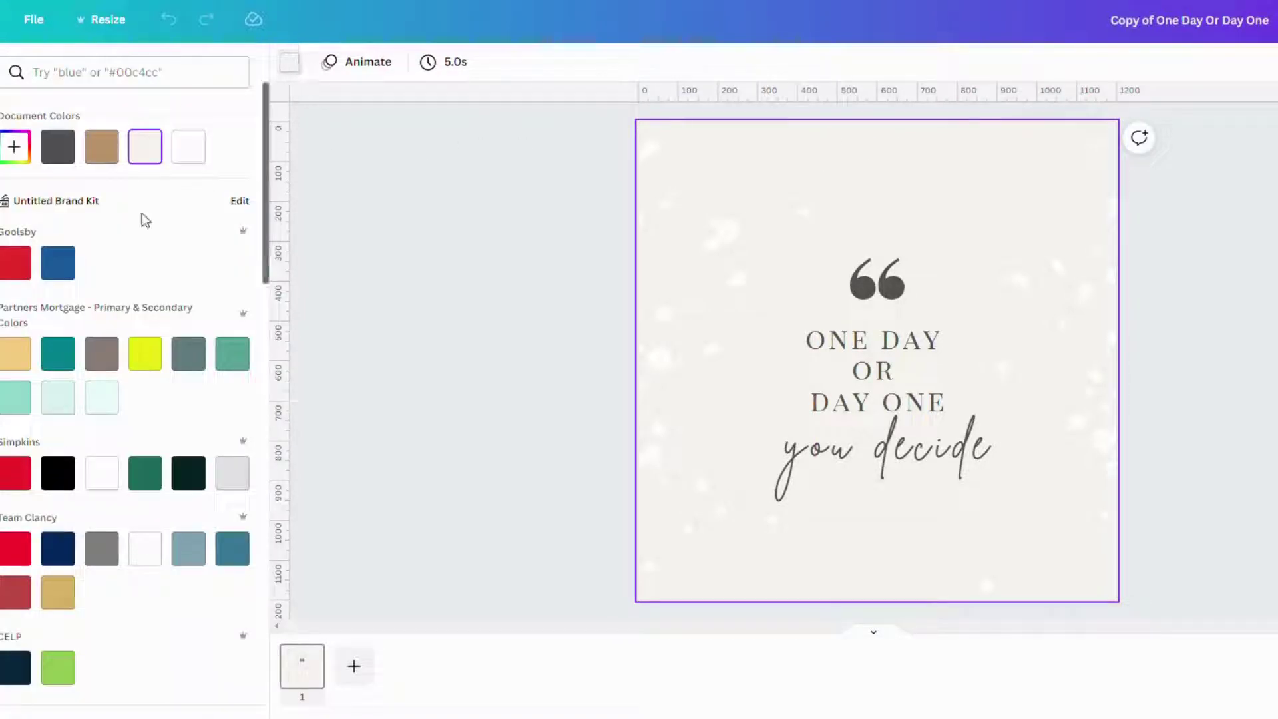
pyautogui.click(188, 548)
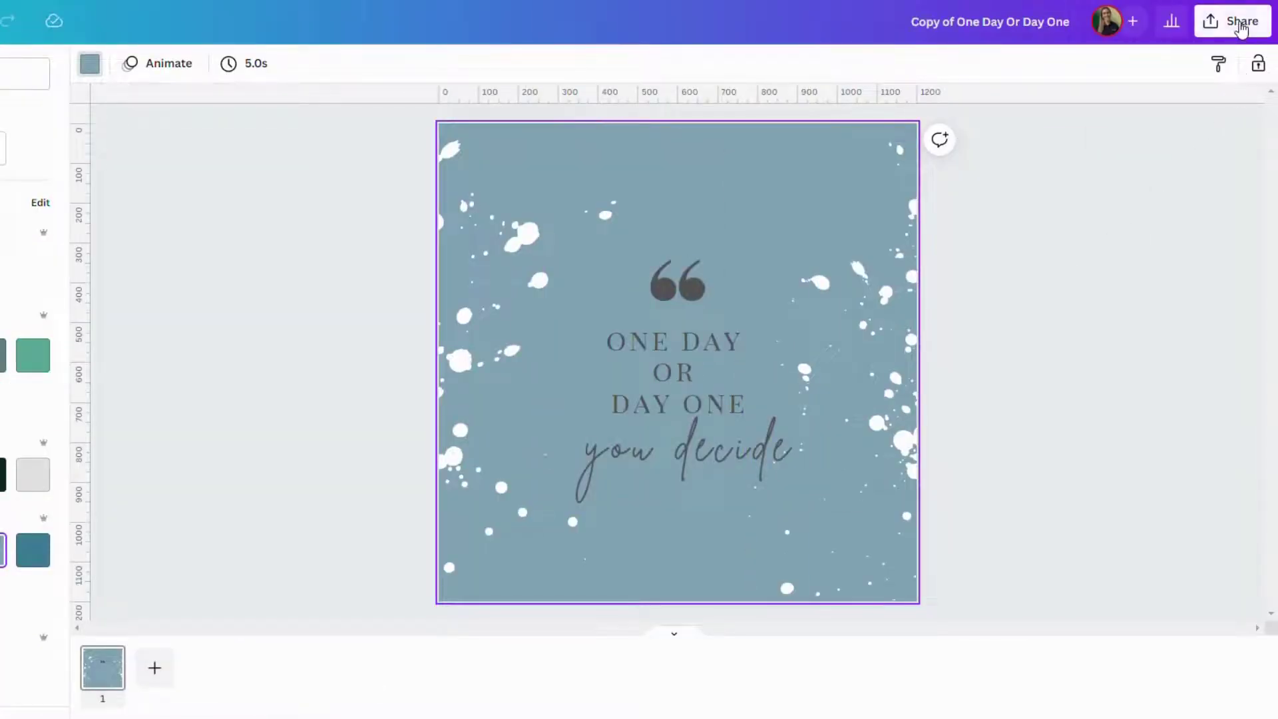
# - Download the recoloured design as a PNG
pyautogui.click(1230, 21)
pyautogui.click(1213, 410)
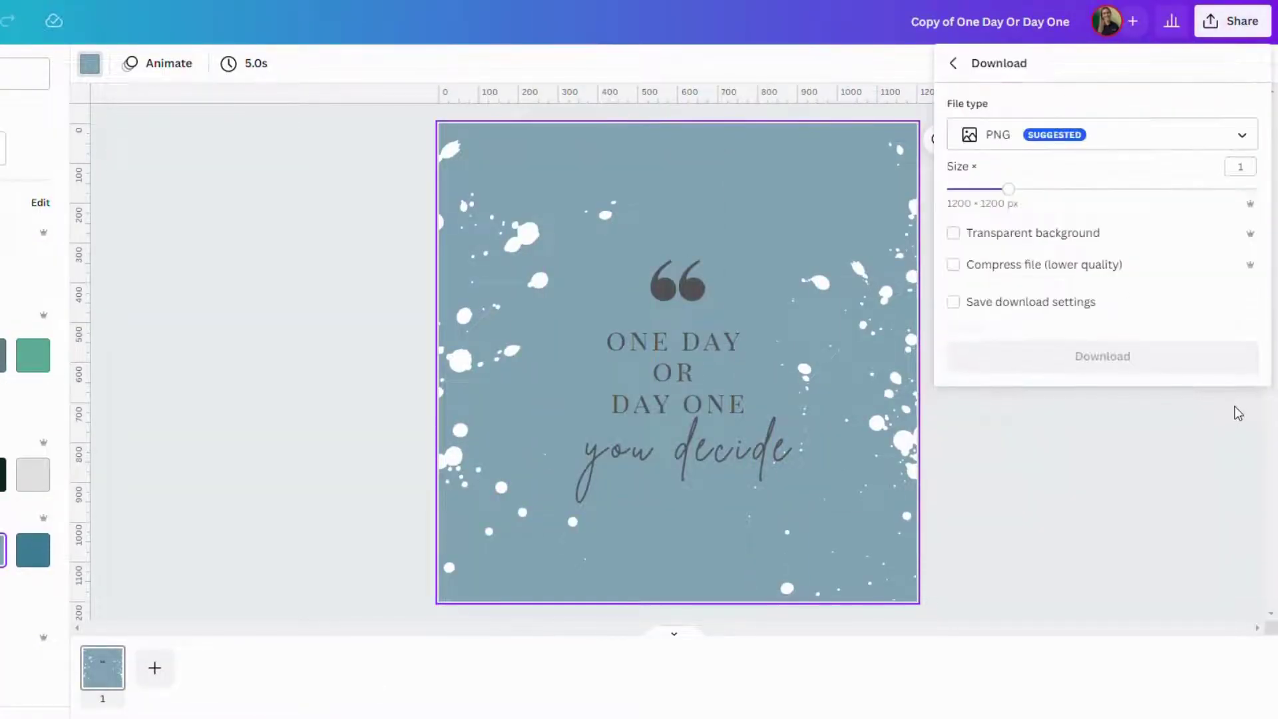
pyautogui.click(1159, 361)
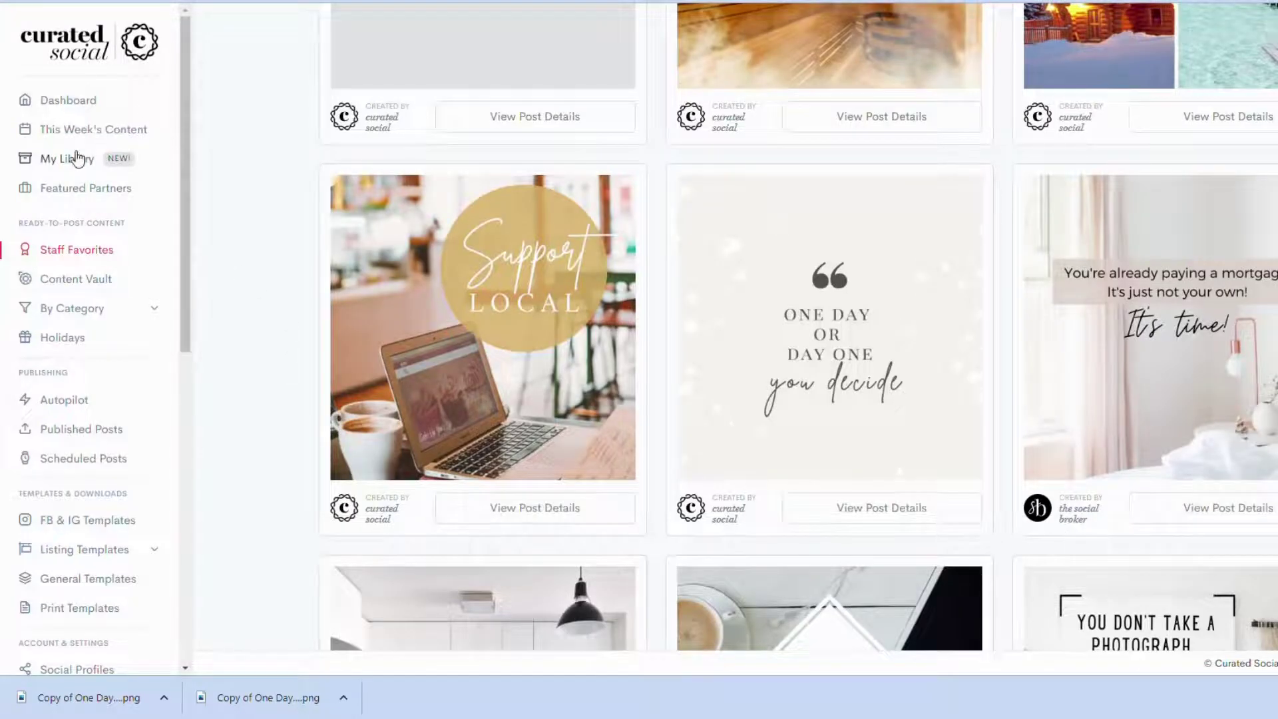
# - Upload 'Copy of One Day Or Day One (1)' to My Library
pyautogui.click(67, 158)
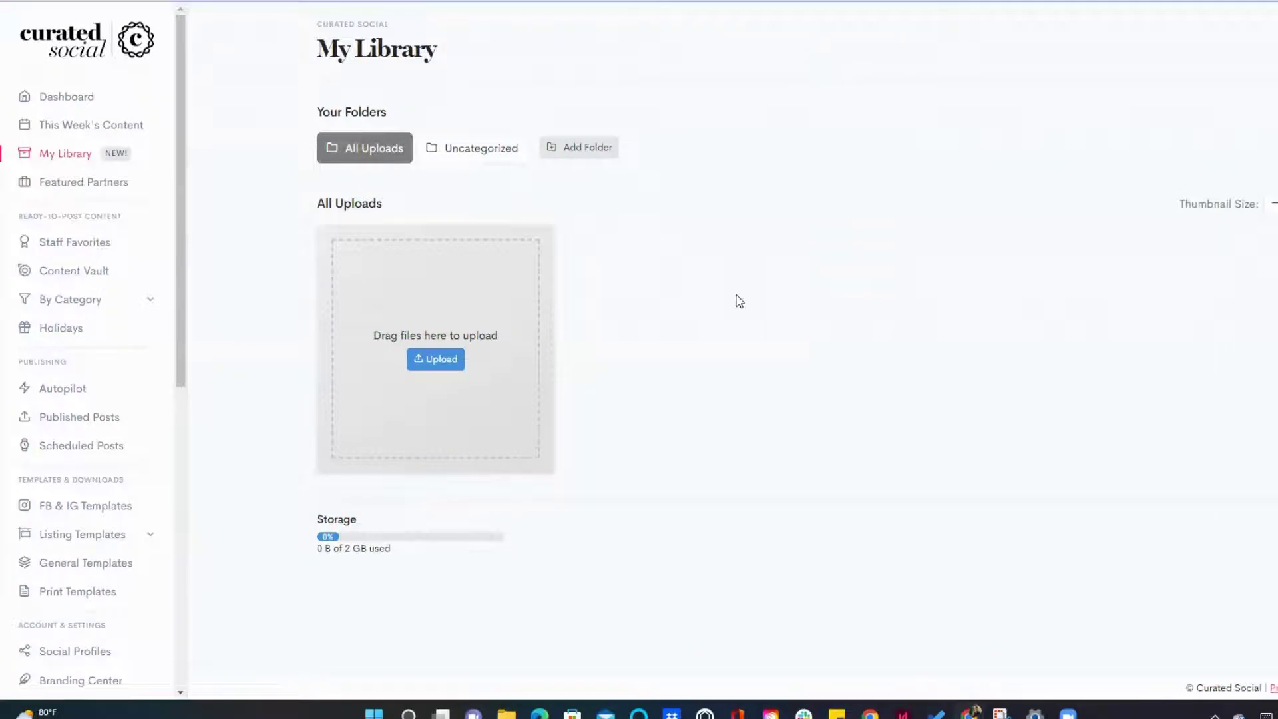
pyautogui.click(440, 359)
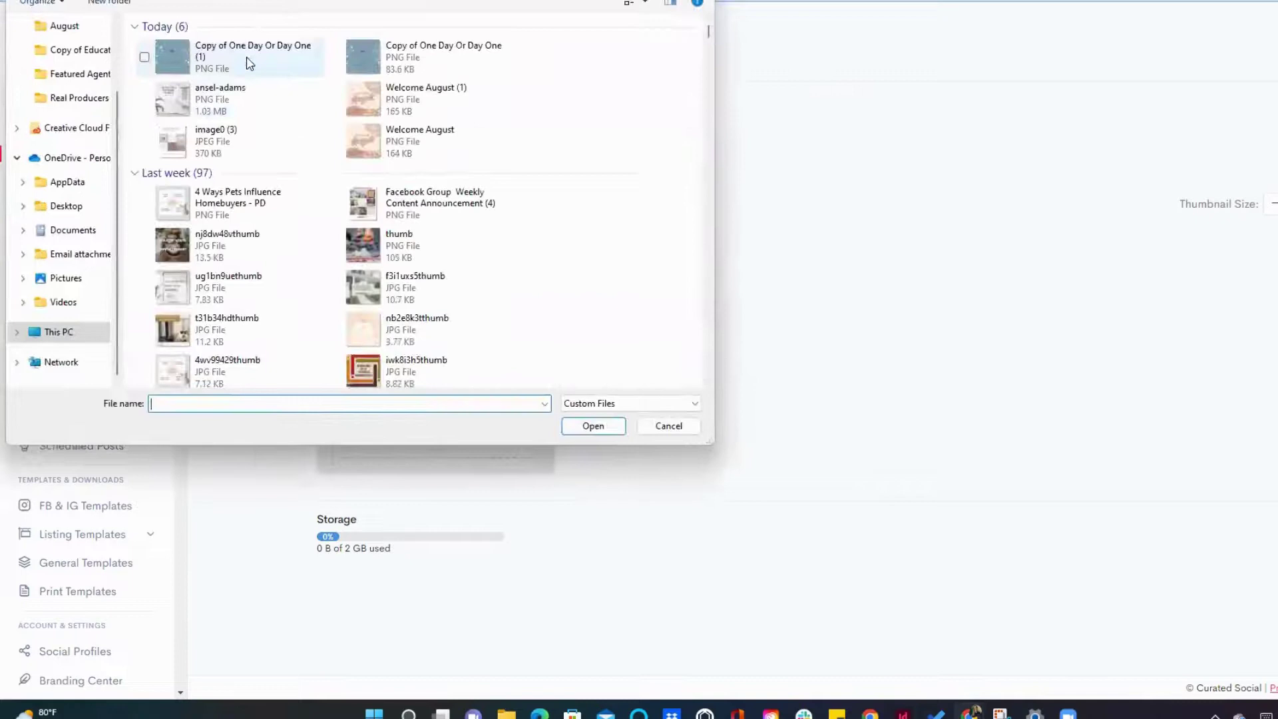
pyautogui.doubleClick(250, 51)
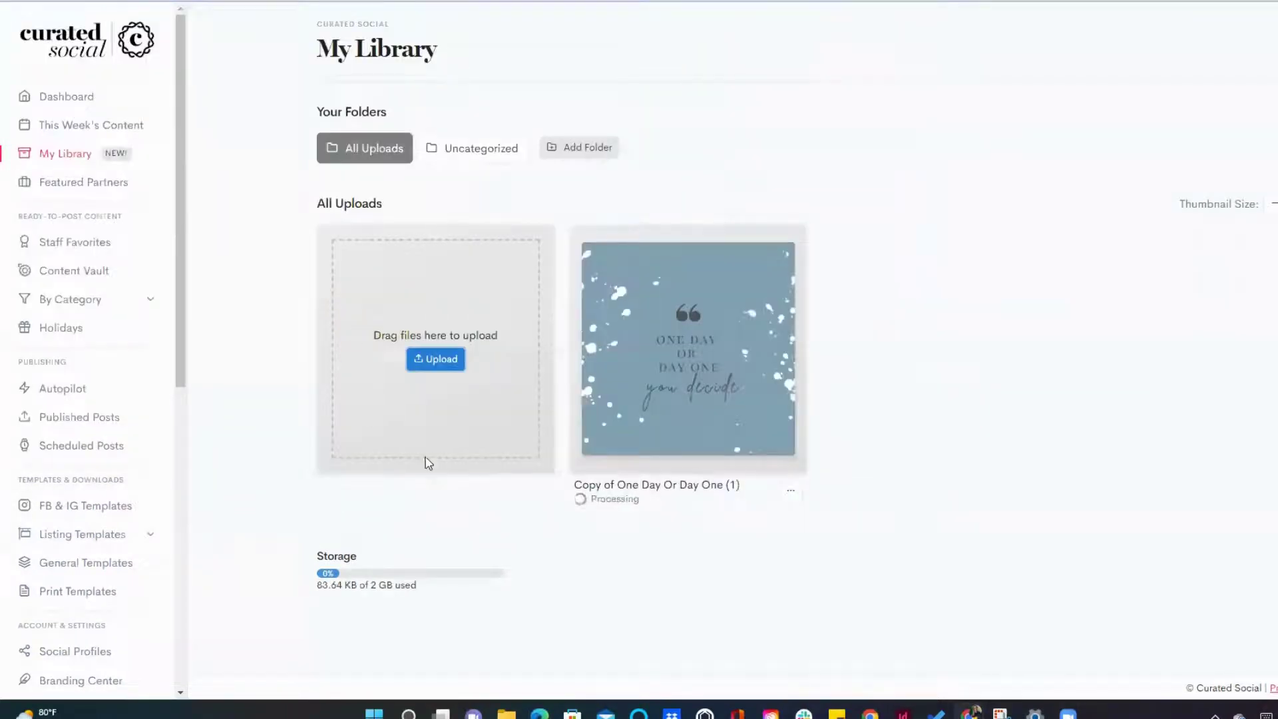
# - Drag the quote PNG from File Explorer's Downloads into the library upload area
pyautogui.press('super+e')
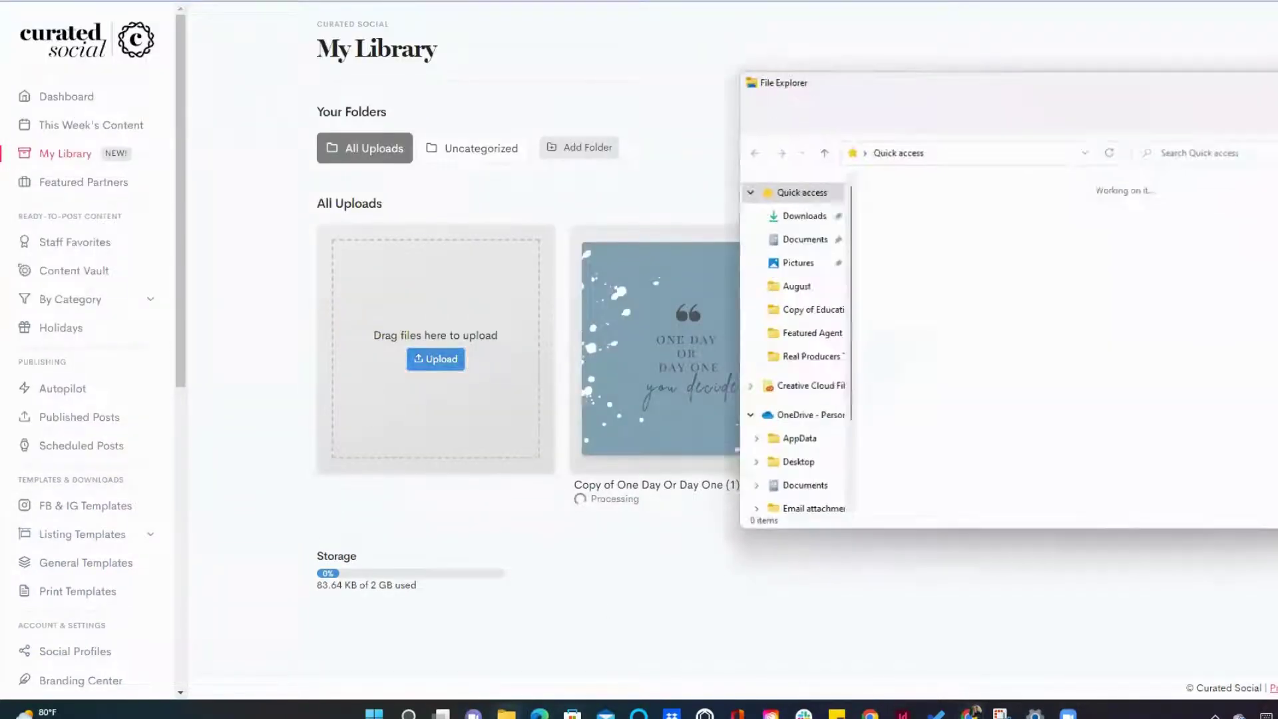
pyautogui.click(796, 214)
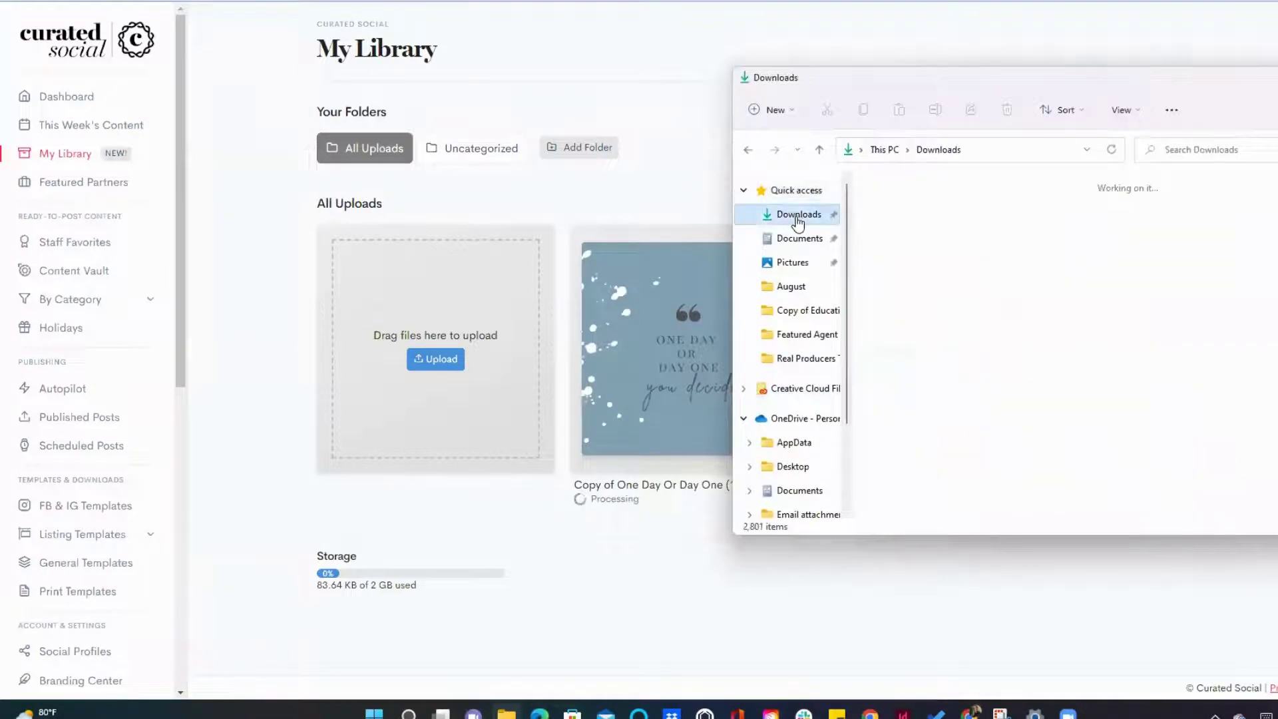
pyautogui.click(894, 224)
pyautogui.moveTo(893, 224); pyautogui.dragTo(434, 338)
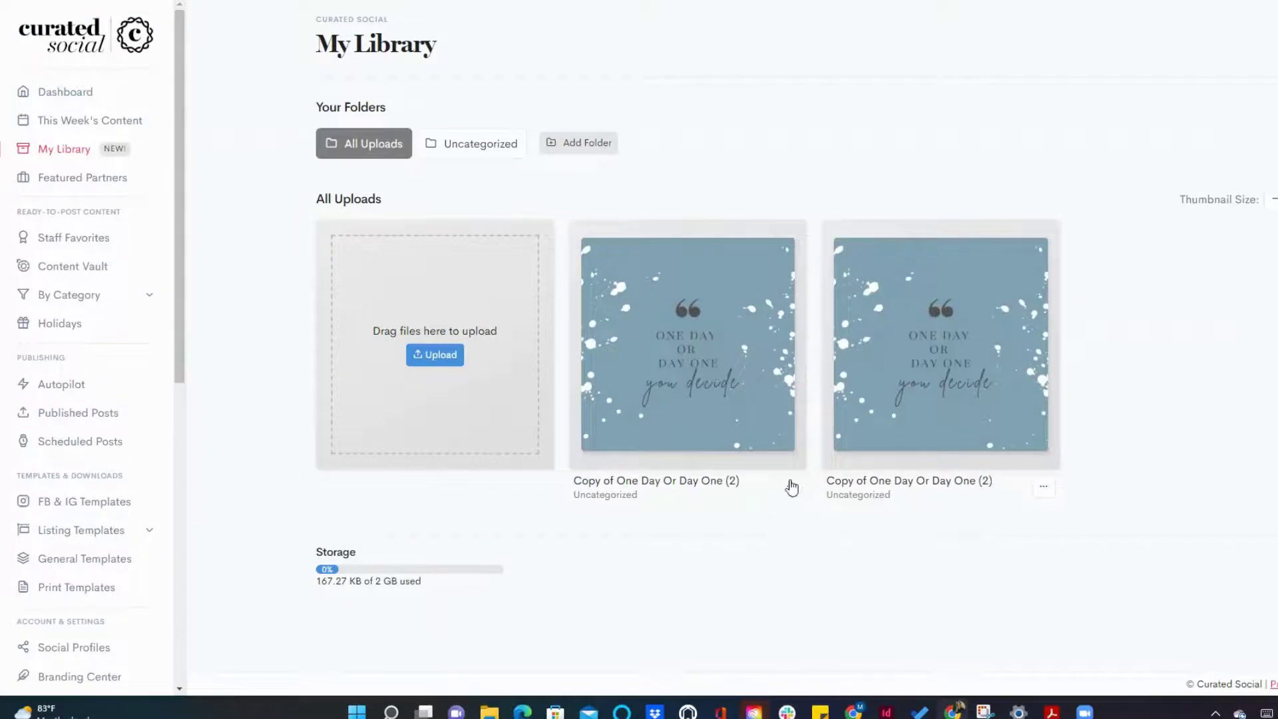
# - Create a LinkedIn post from the uploaded quote image, captioned 'You decide.', with no branding bar
pyautogui.click(792, 492)
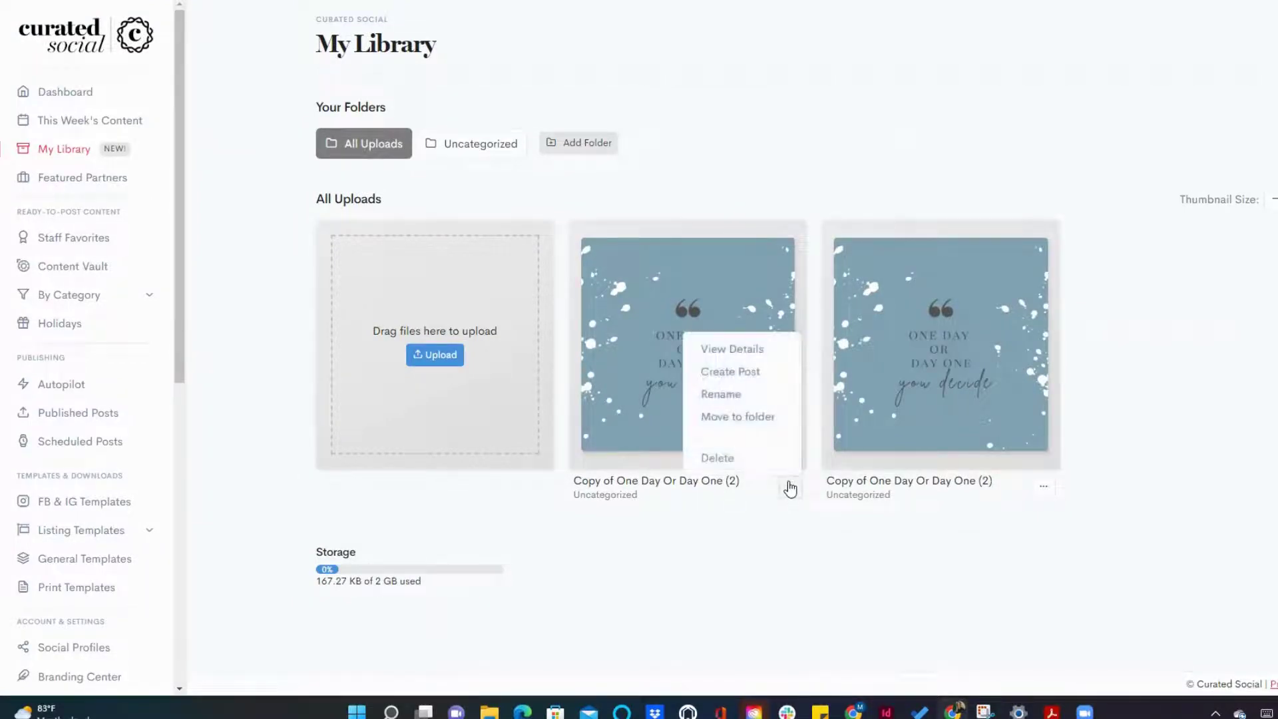
pyautogui.click(731, 372)
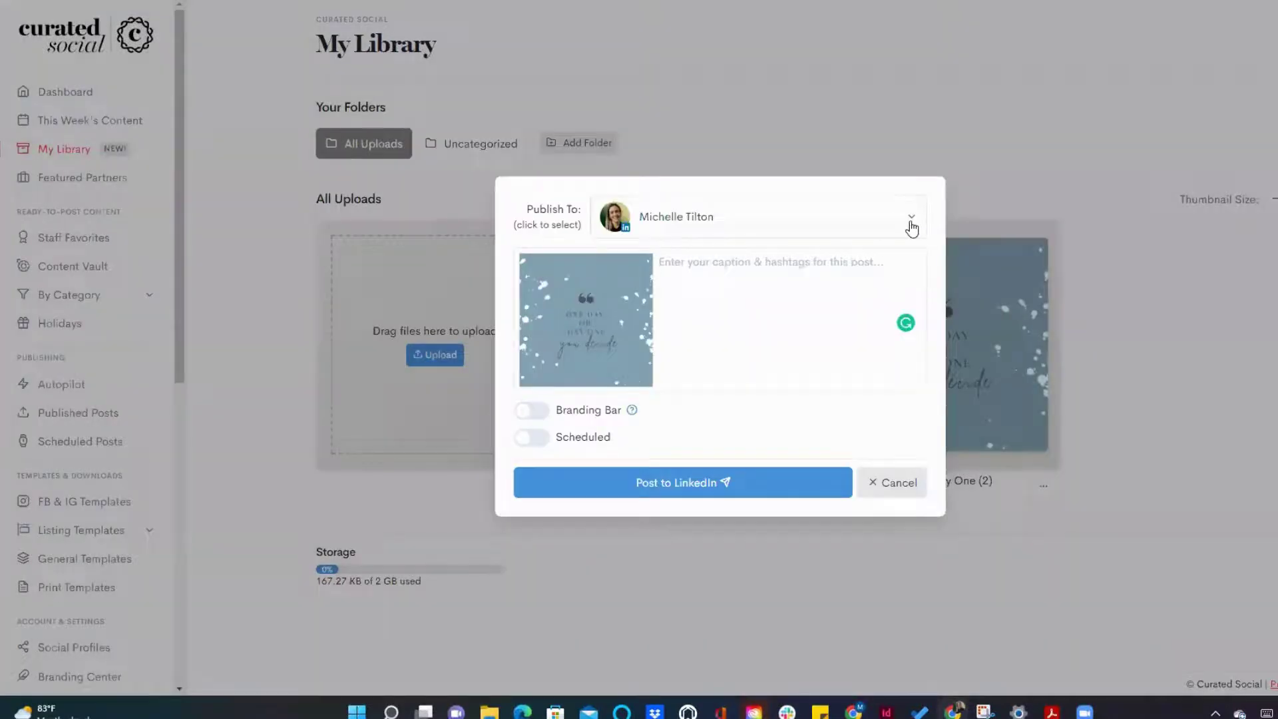
pyautogui.click(911, 228)
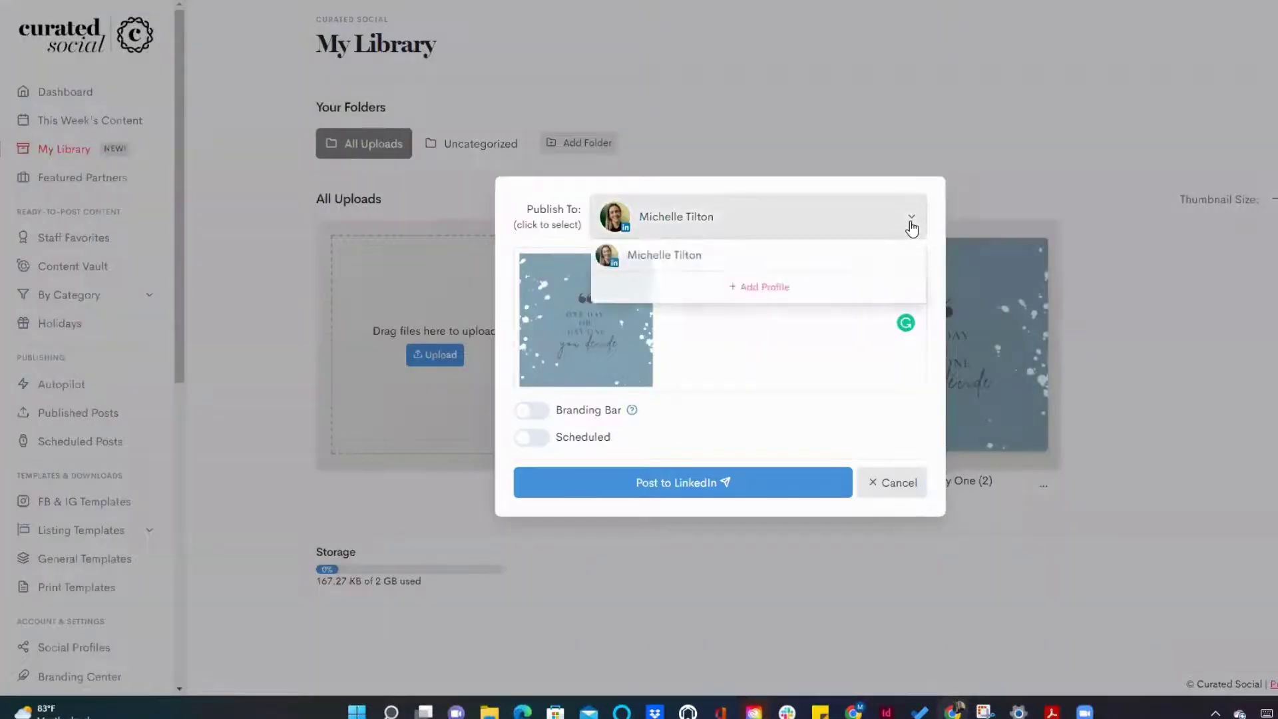
pyautogui.click(729, 257)
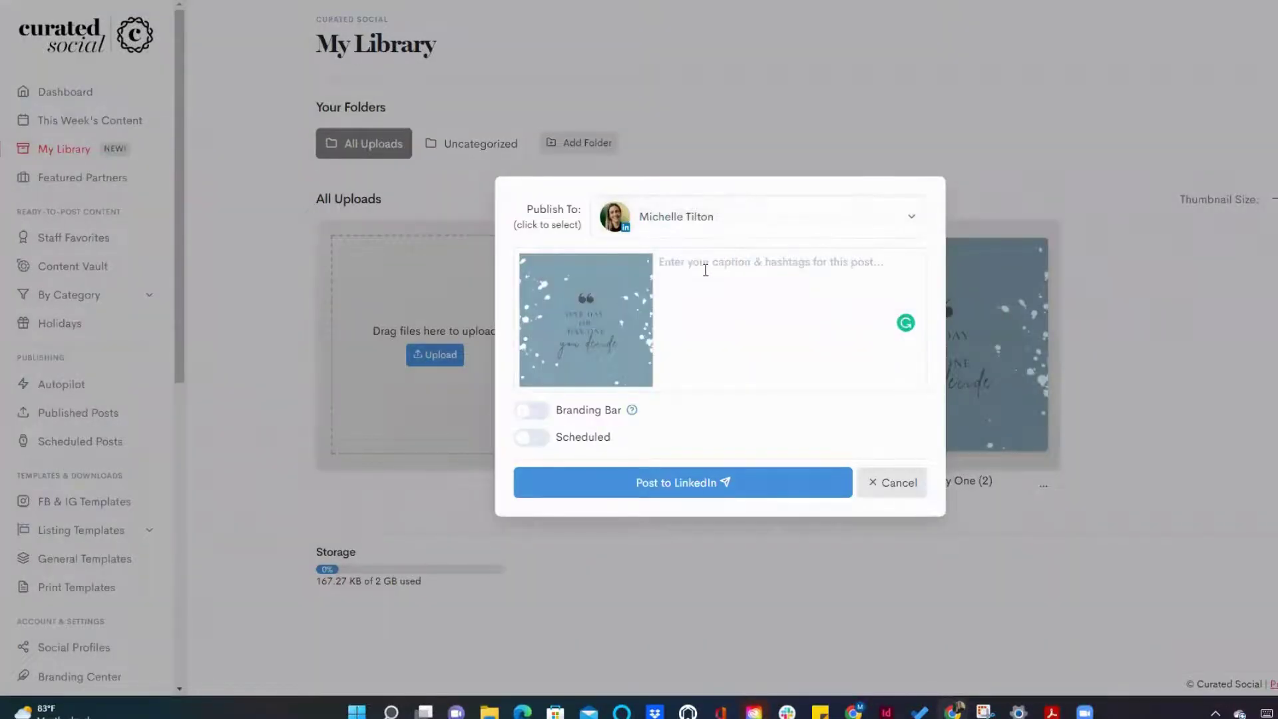
pyautogui.write('You decide.')
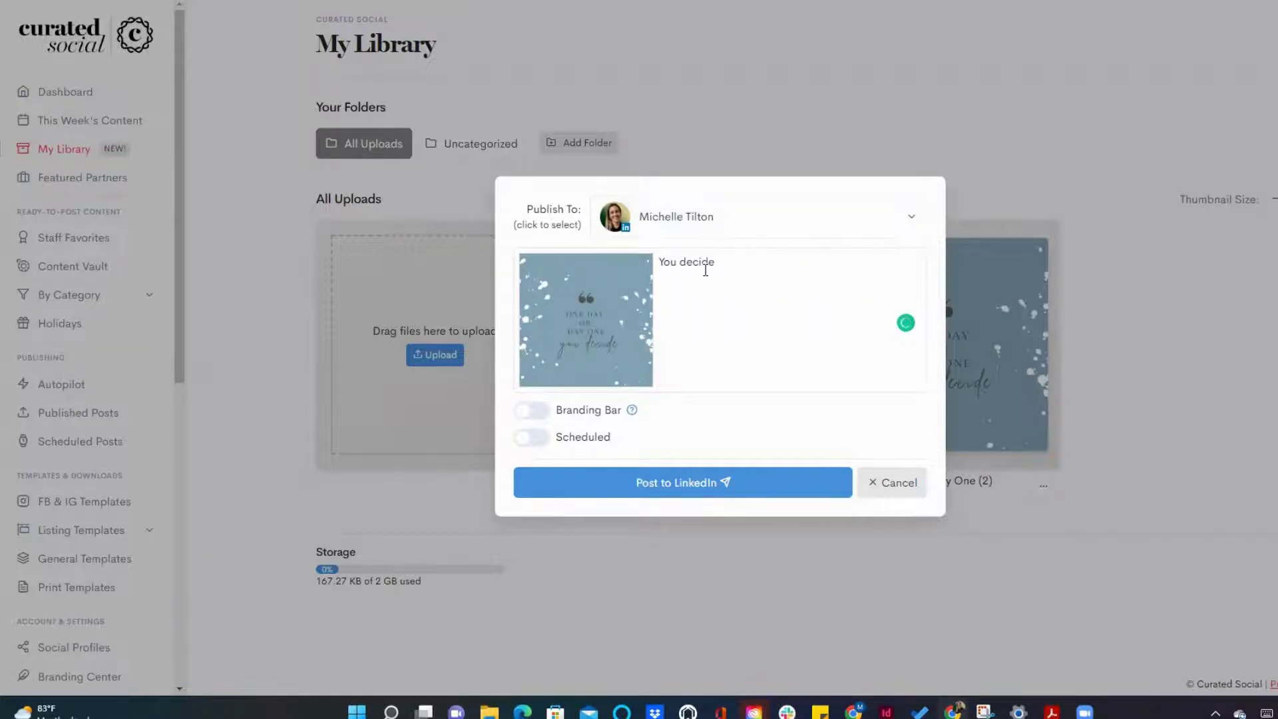
pyautogui.click(532, 411)
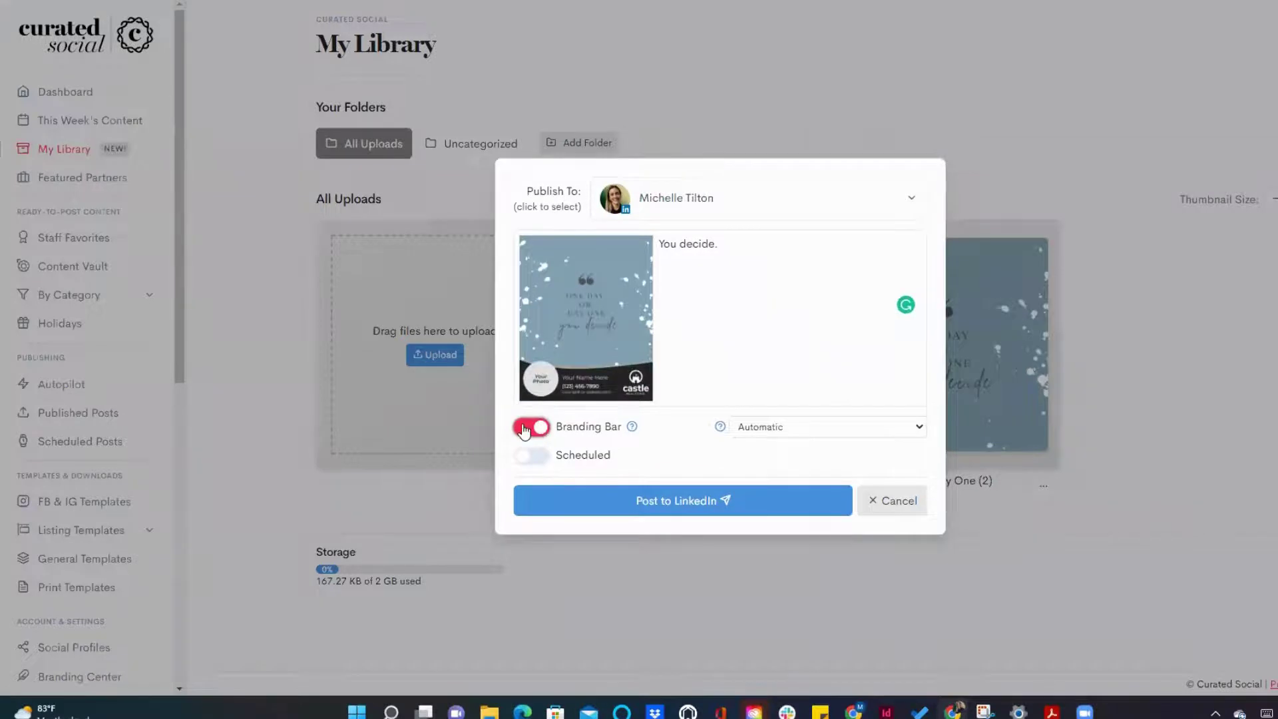
pyautogui.click(525, 427)
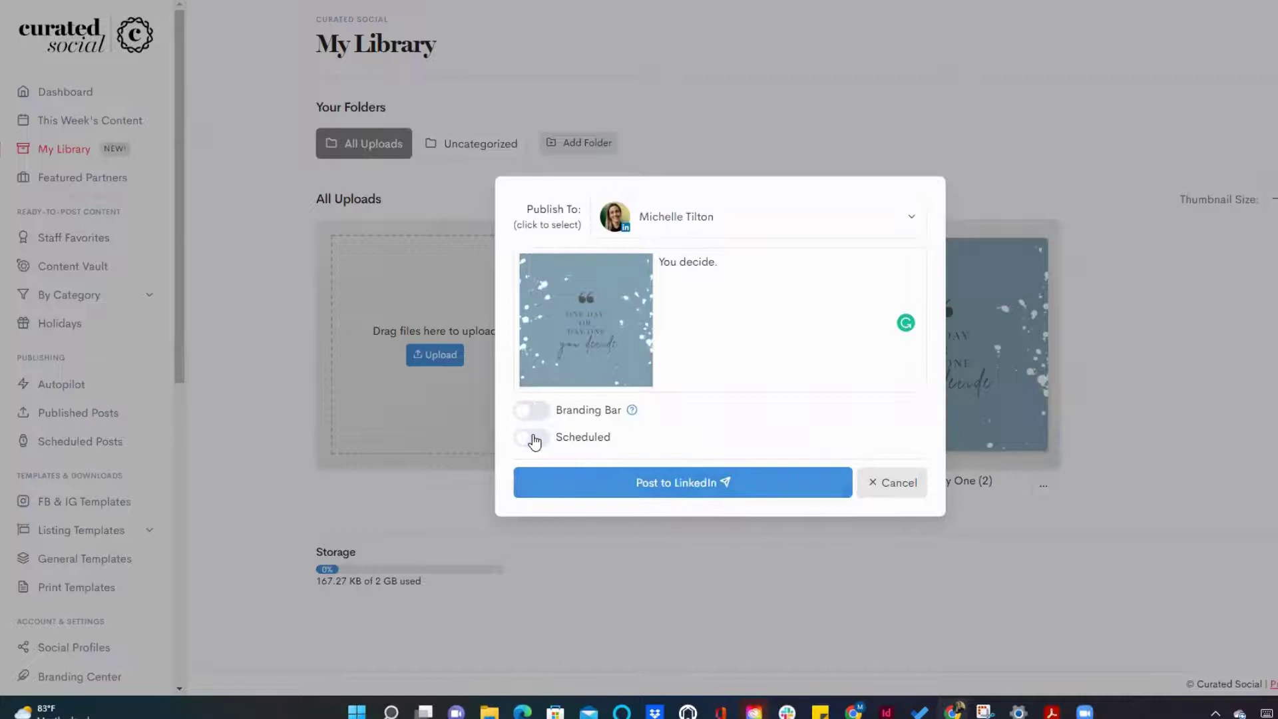
# - Turn on scheduling and set the post date to 08/05/2022
pyautogui.click(534, 440)
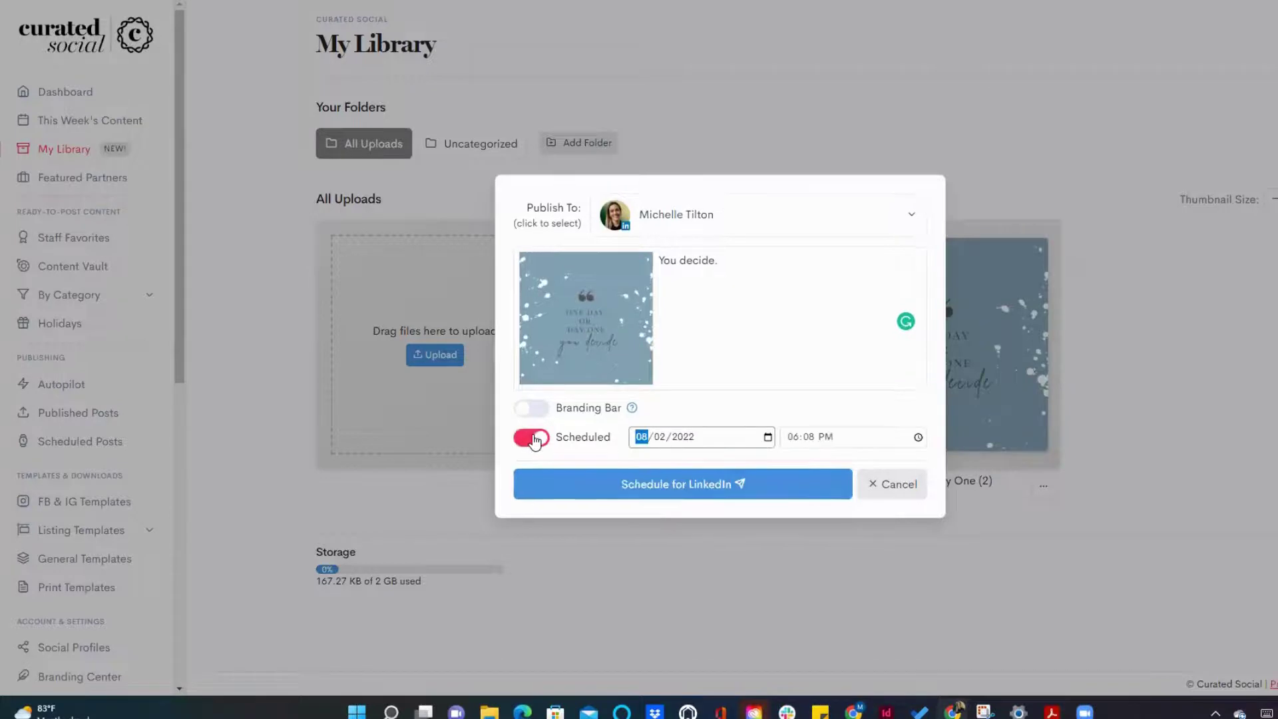
pyautogui.click(769, 437)
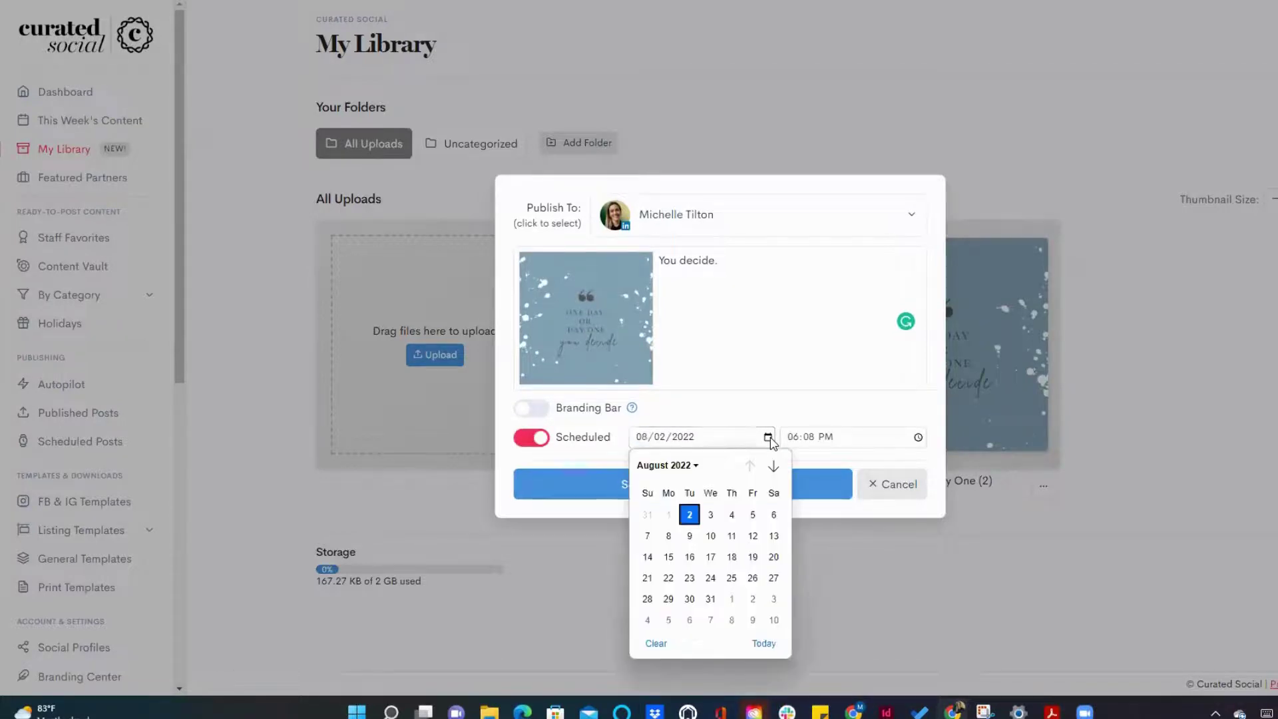
pyautogui.click(755, 516)
# - Set the time to 09:00 AM, schedule the LinkedIn post, and view scheduled posts
pyautogui.click(918, 437)
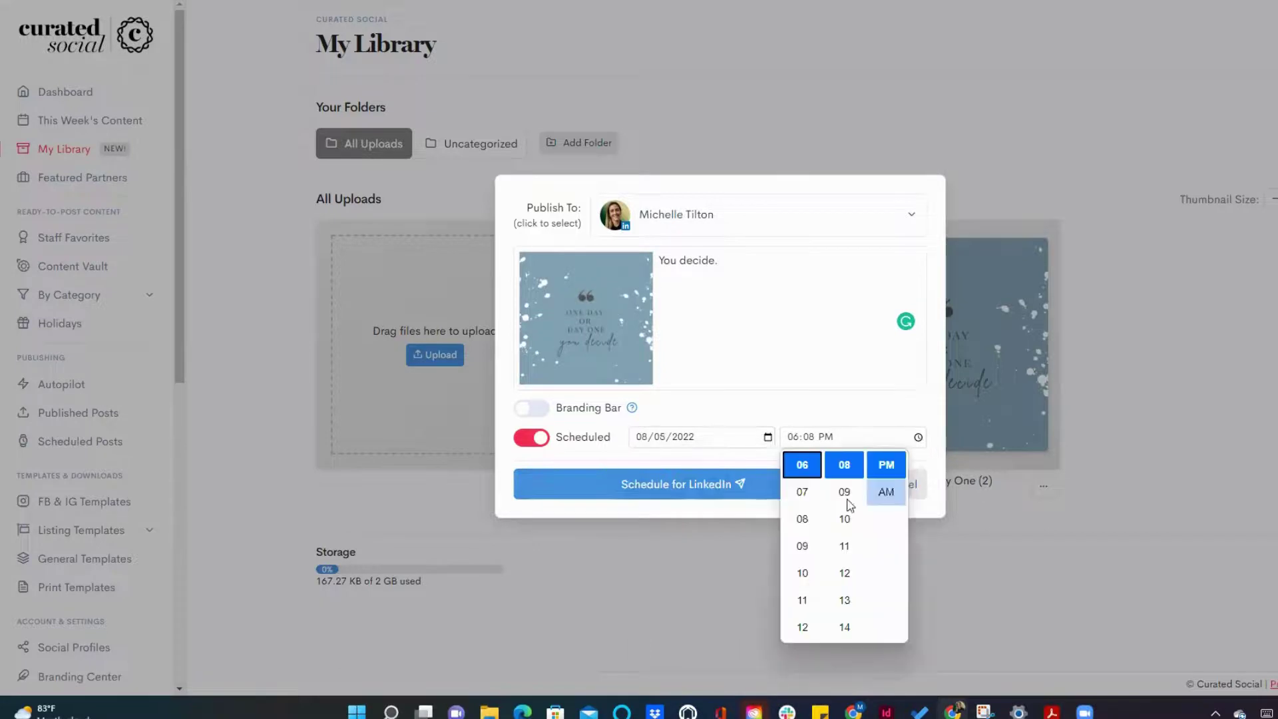
pyautogui.click(804, 548)
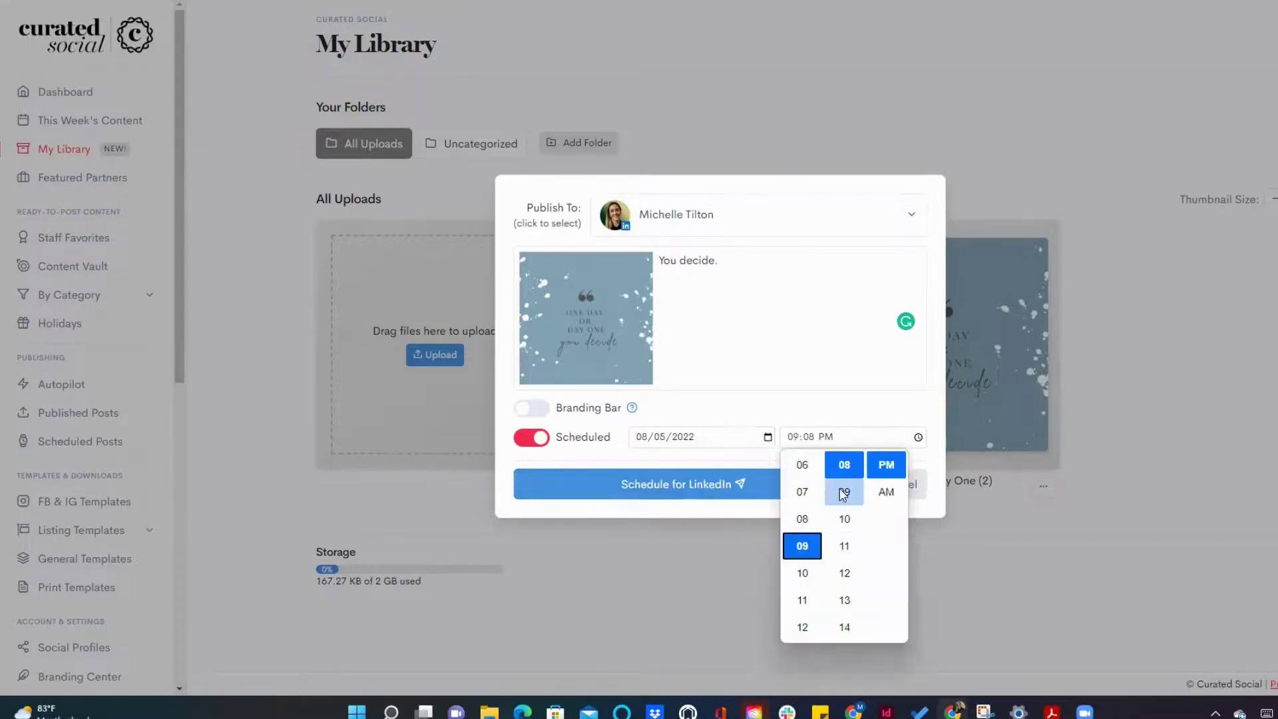
pyautogui.scroll(3, 844, 500)
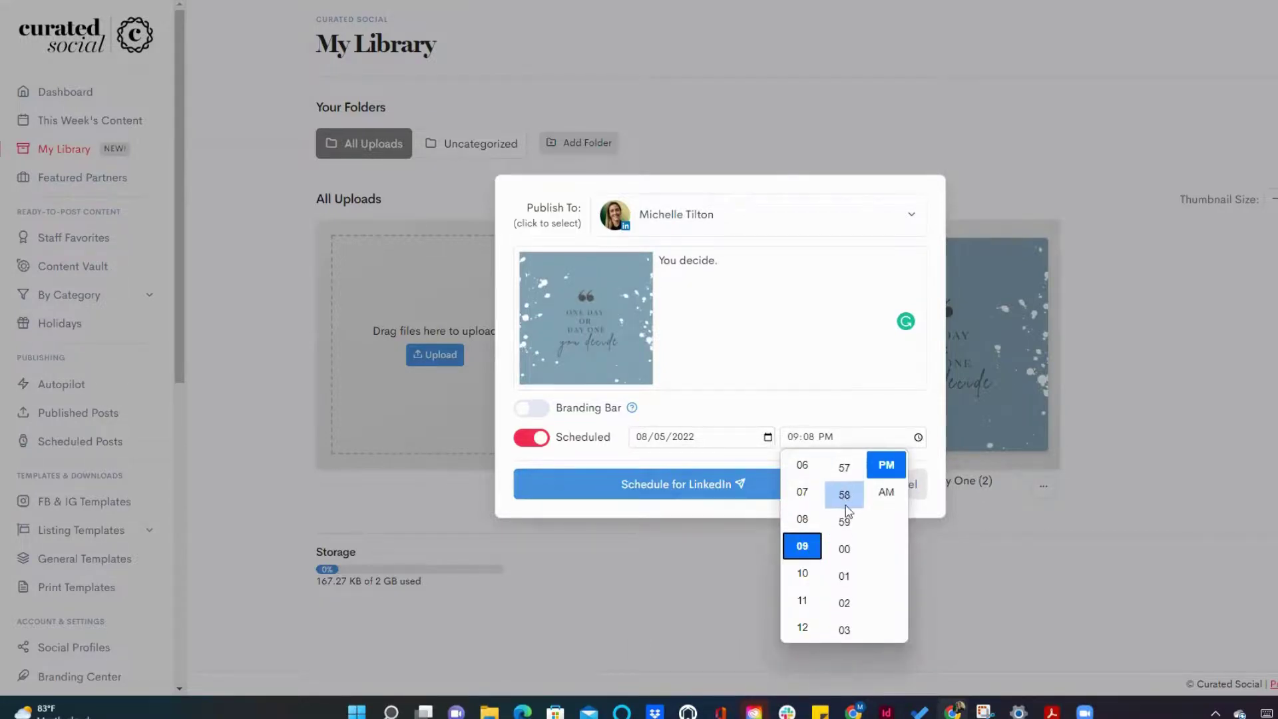
pyautogui.scroll(2, 845, 519)
pyautogui.click(846, 547)
pyautogui.click(887, 492)
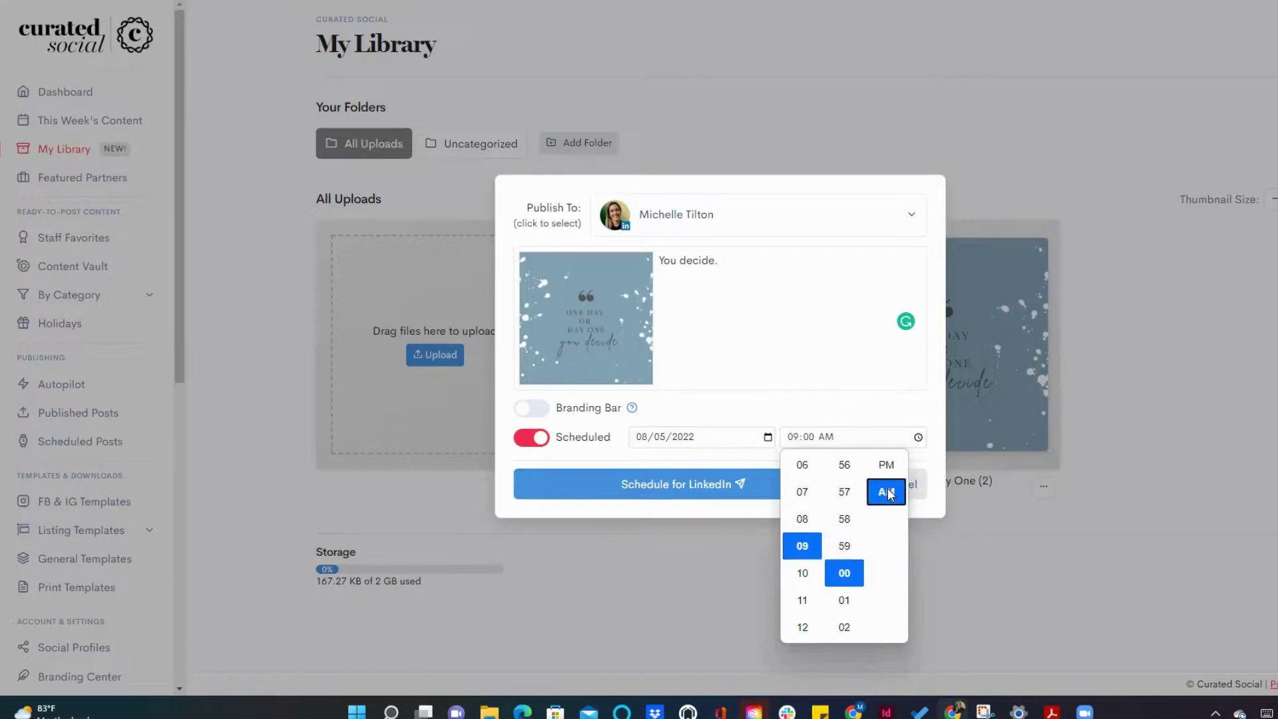
pyautogui.click(957, 569)
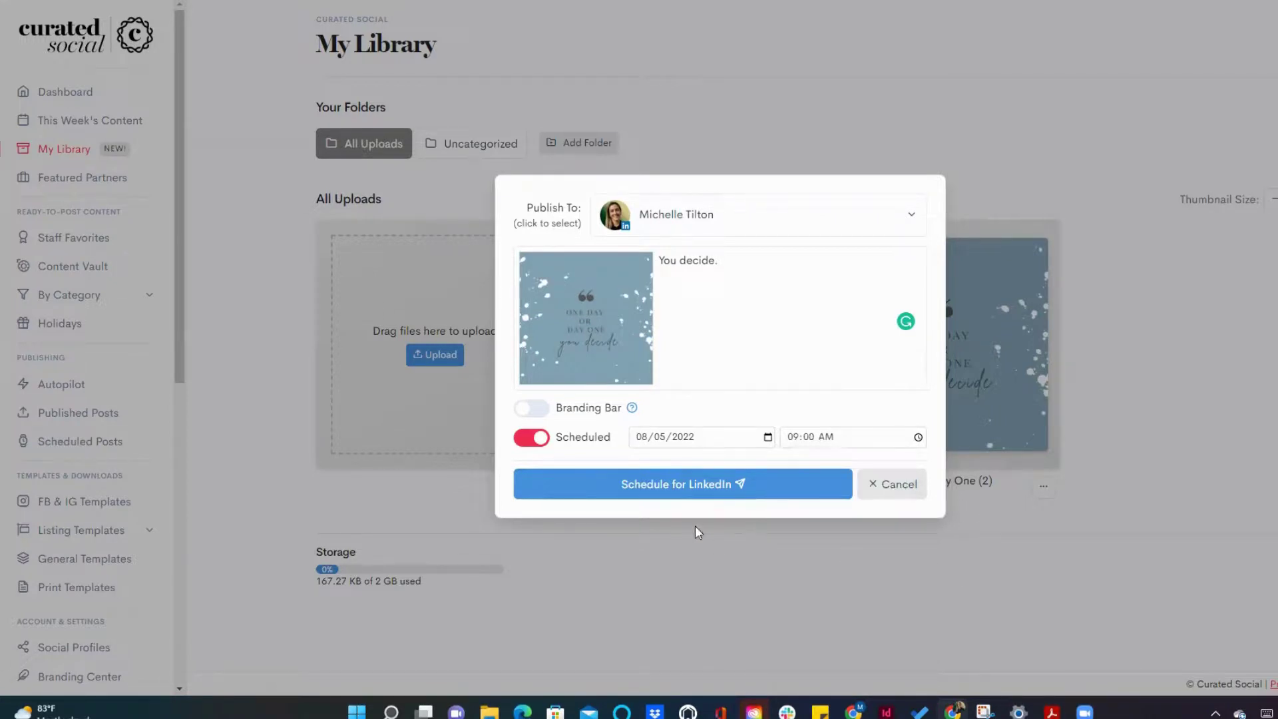
pyautogui.click(702, 486)
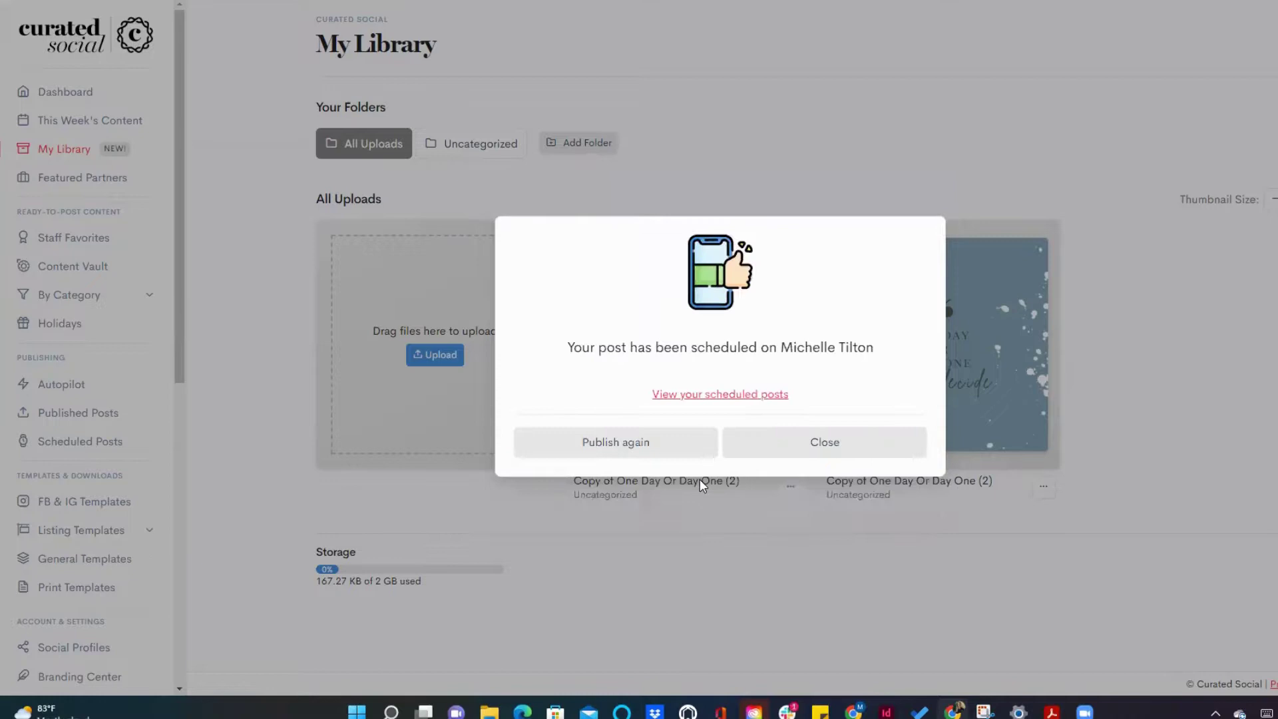
pyautogui.click(720, 394)
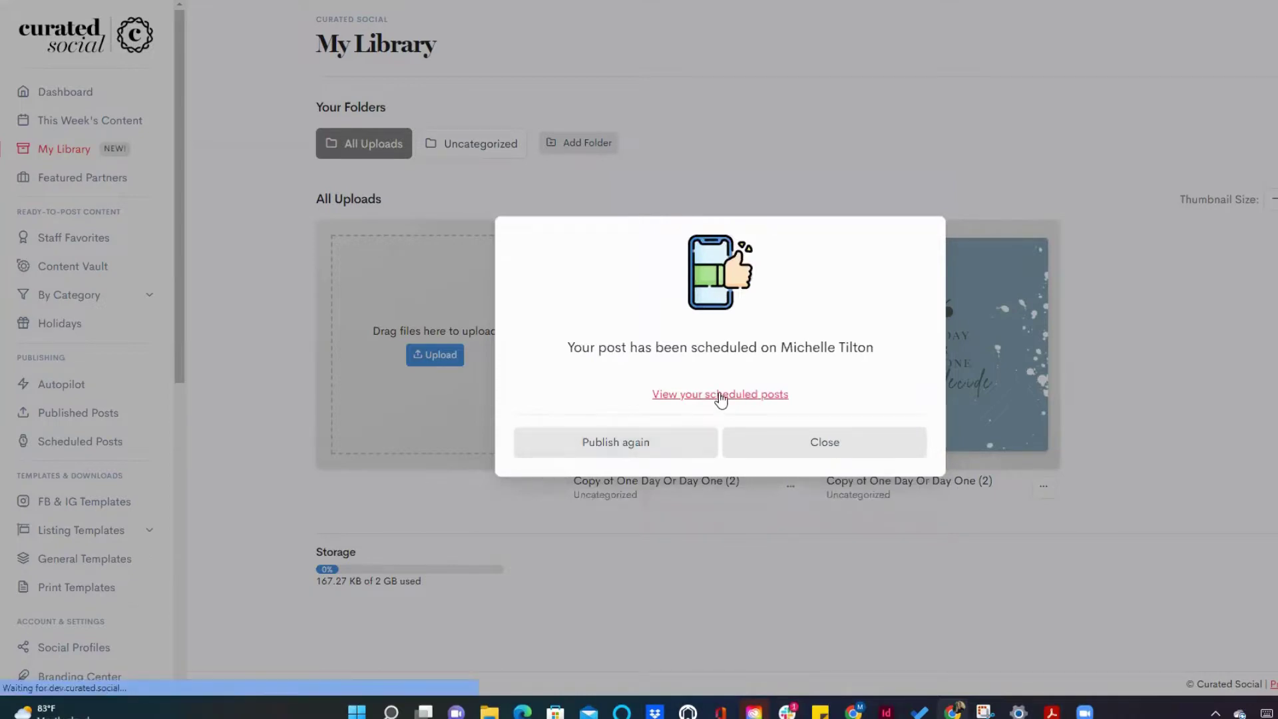